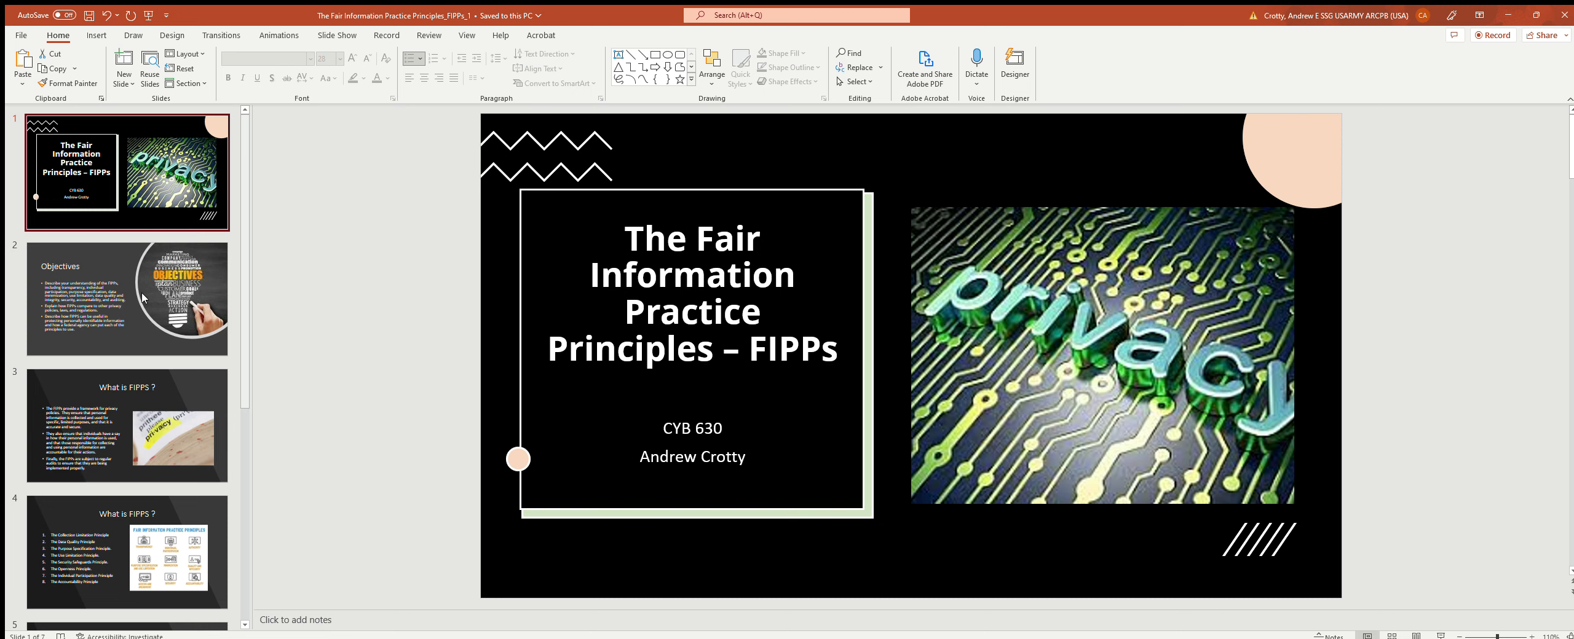
# - Show the "What is FIPPS ?" slide with its three bullets and privacy photo
pyautogui.click(174, 289)
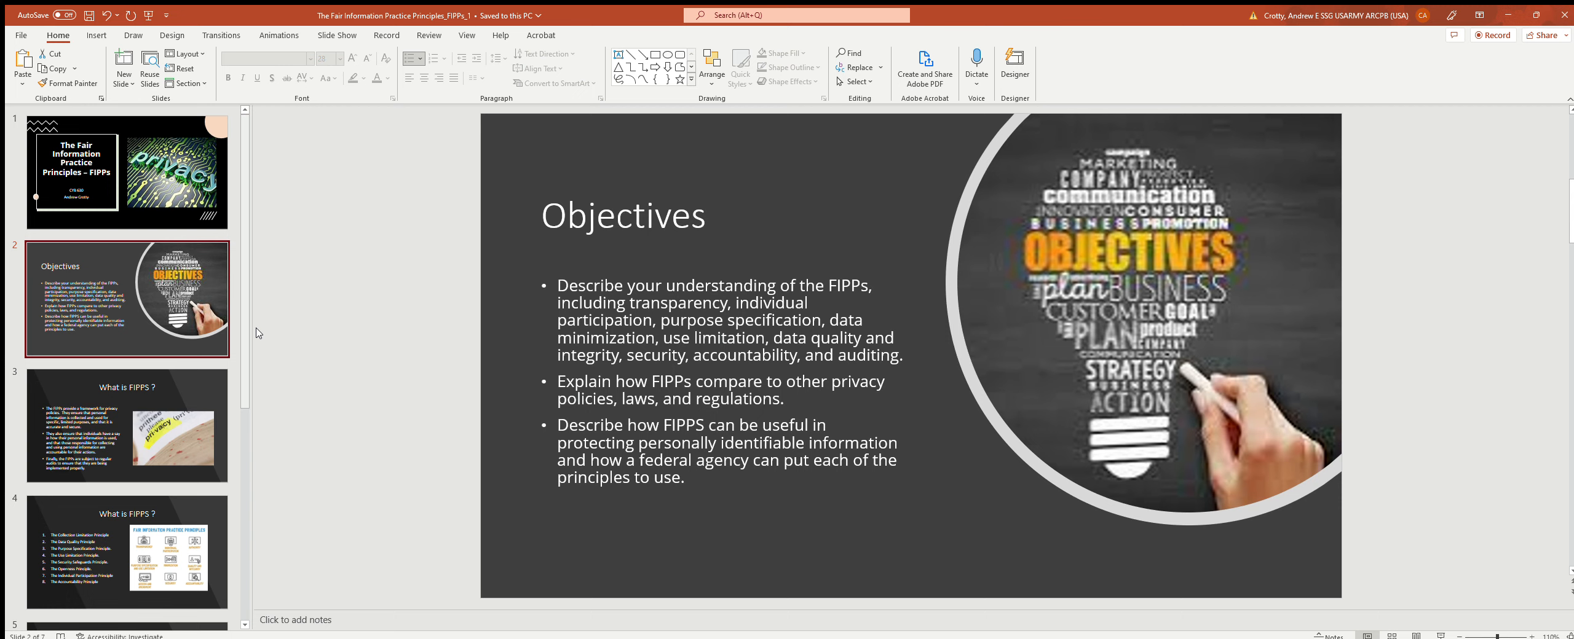
pyautogui.click(123, 425)
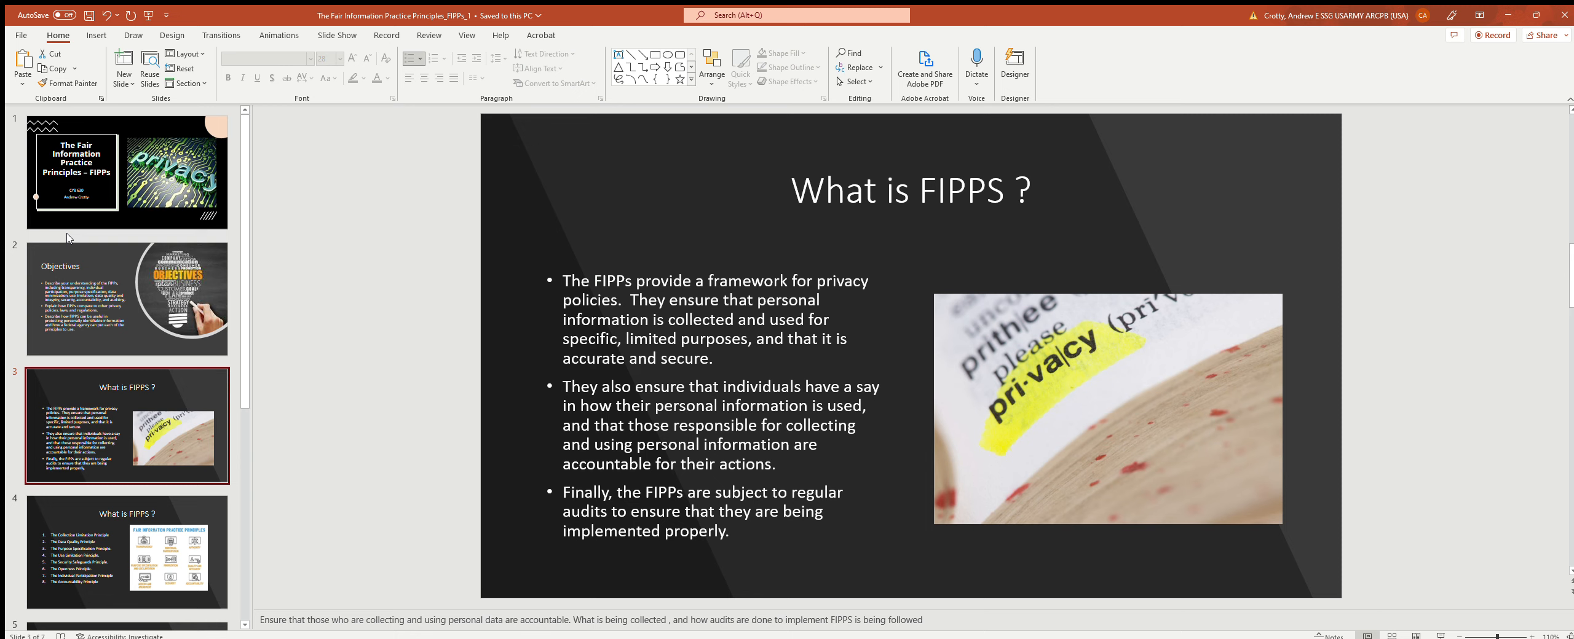
# - Show slide 4 listing the eight Fair Information Practice Principles
pyautogui.click(132, 529)
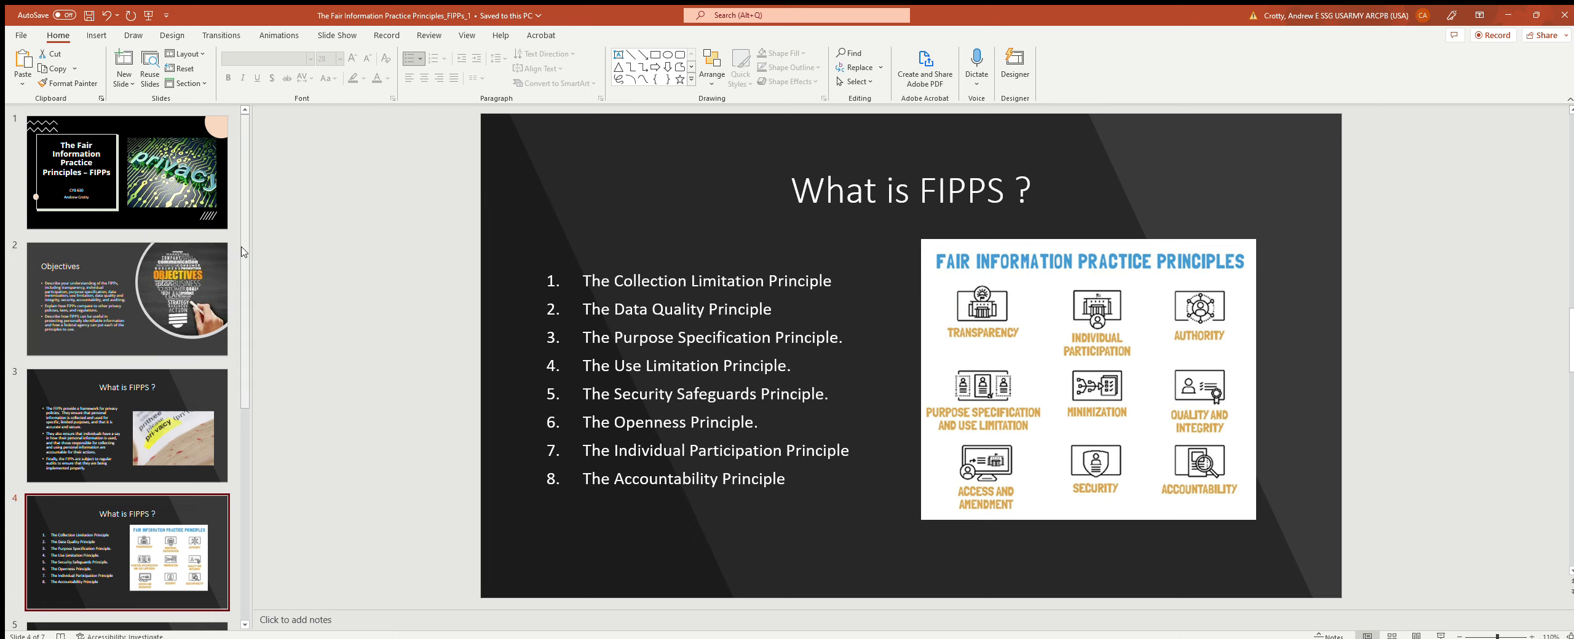
pyautogui.scroll(-2, 135, 370)
pyautogui.scroll(-2, 136, 406)
pyautogui.scroll(-1, 149, 431)
# - Show slide 5 comparing FIPPs with other privacy policies, laws, and regulations
pyautogui.click(136, 454)
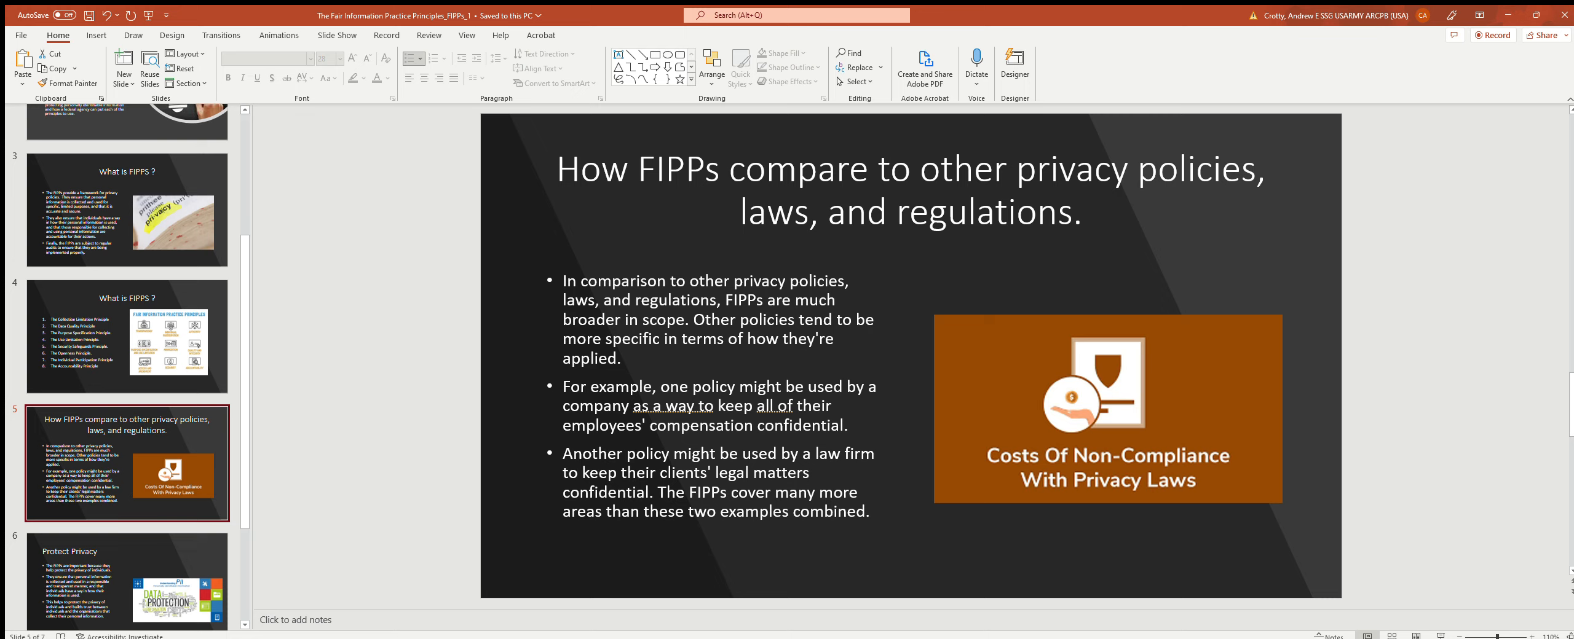
# - Show slide 6, "Protect Privacy," with its bullets on why FIPPs matter
pyautogui.click(125, 561)
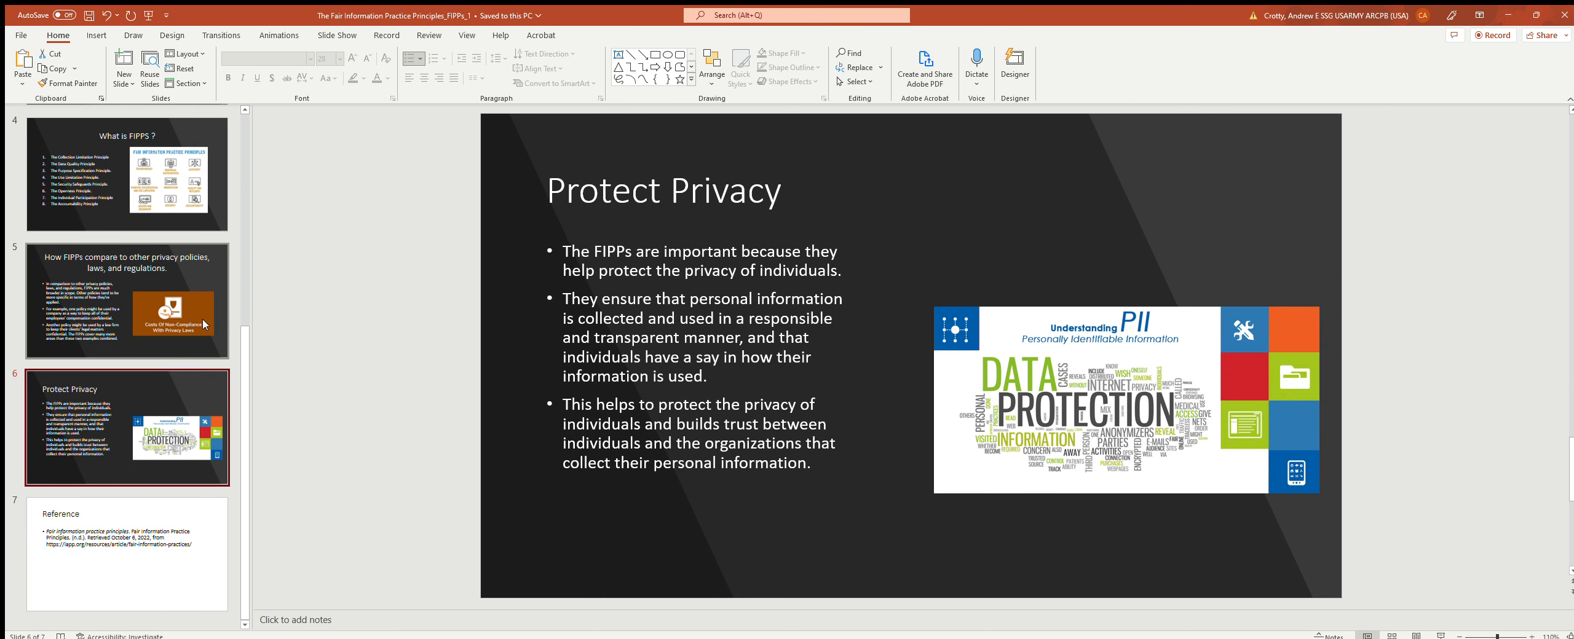